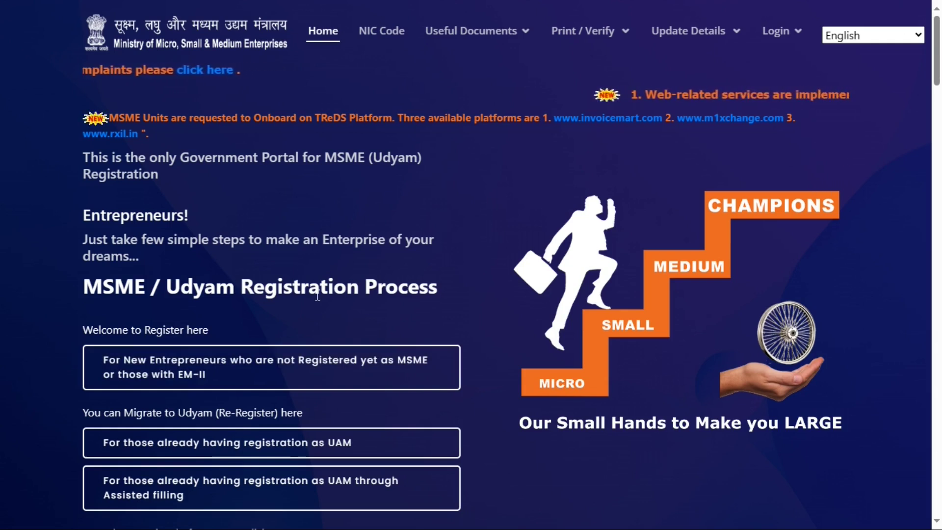
# - Open the registration form for new entrepreneurs and submit the Aadhaar number and entrepreneur's name for OTP validation
pyautogui.click(296, 362)
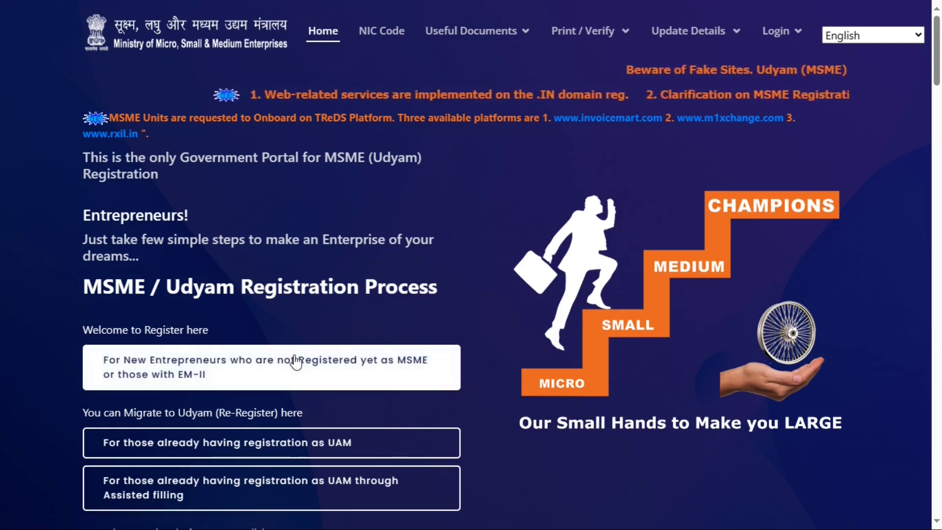
pyautogui.click(126, 215)
pyautogui.click(495, 215)
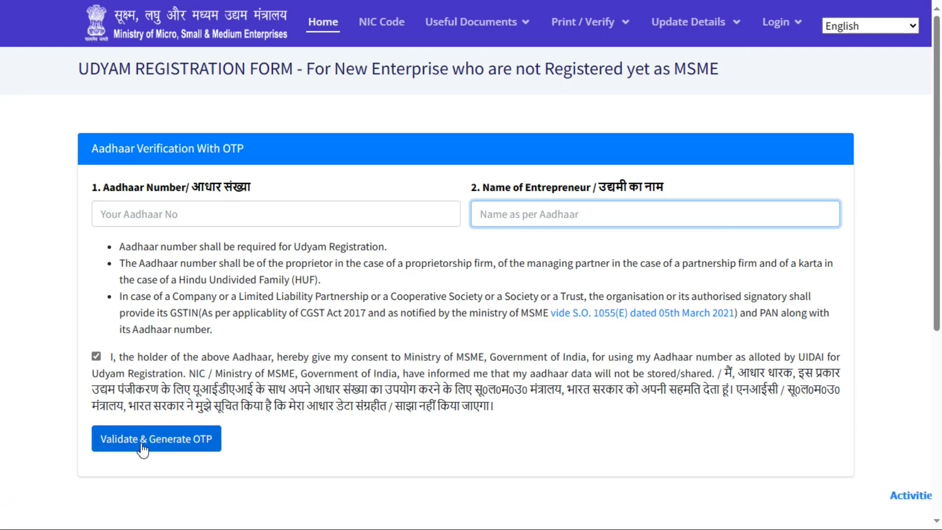
pyautogui.scroll(-5, 142, 448)
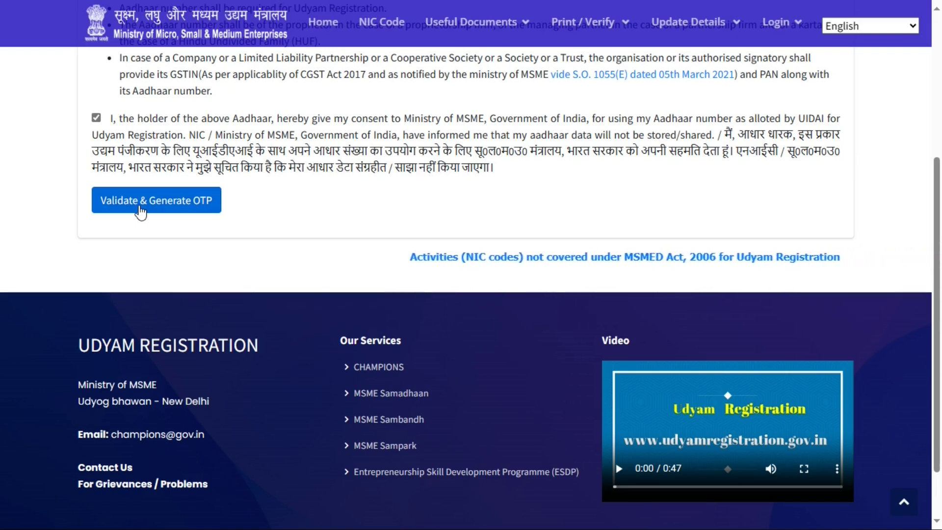
pyautogui.click(140, 210)
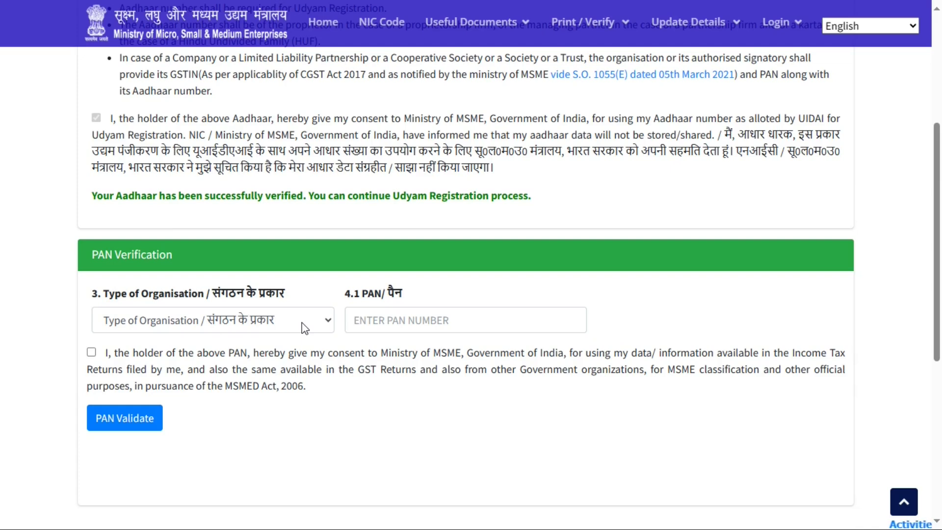
# - Validate the PAN for a Proprietary organisation with the holder's consent given, and continue to the rest of the form
pyautogui.scroll(-3, 305, 326)
pyautogui.click(323, 163)
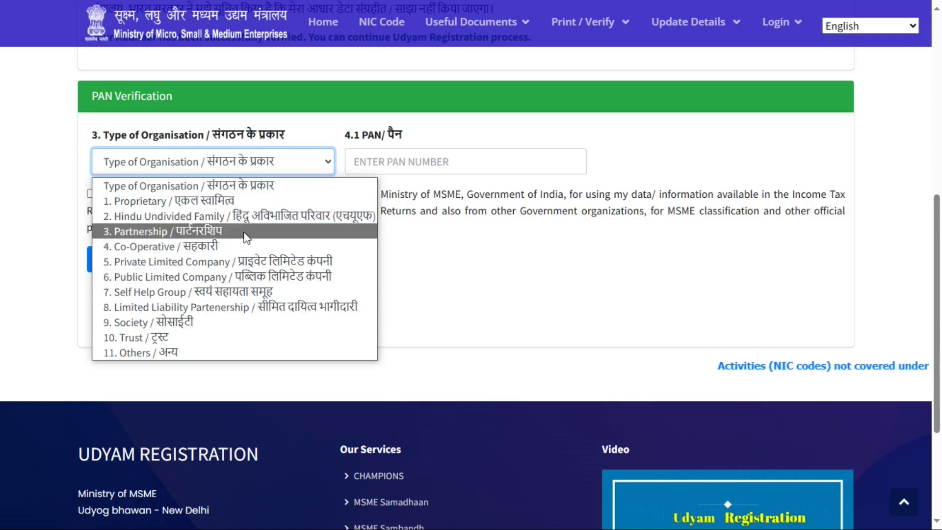
pyautogui.click(254, 197)
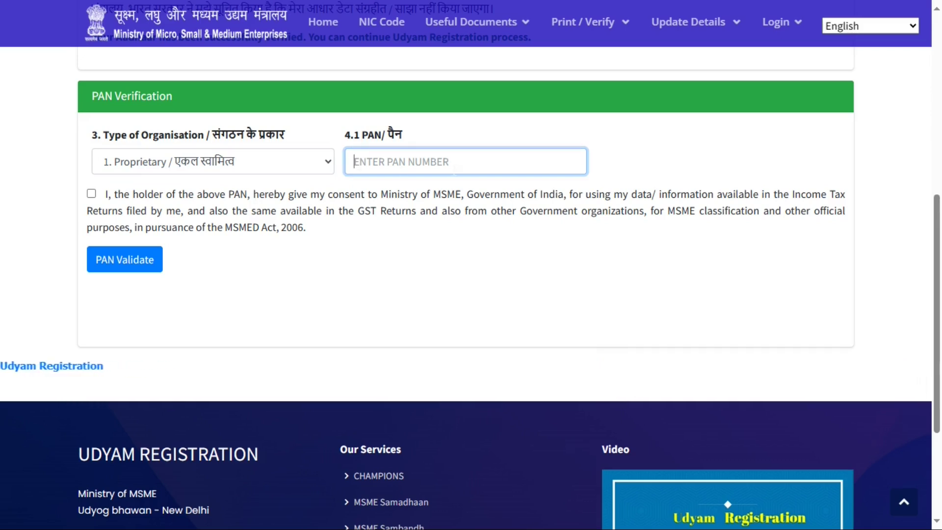
pyautogui.click(92, 198)
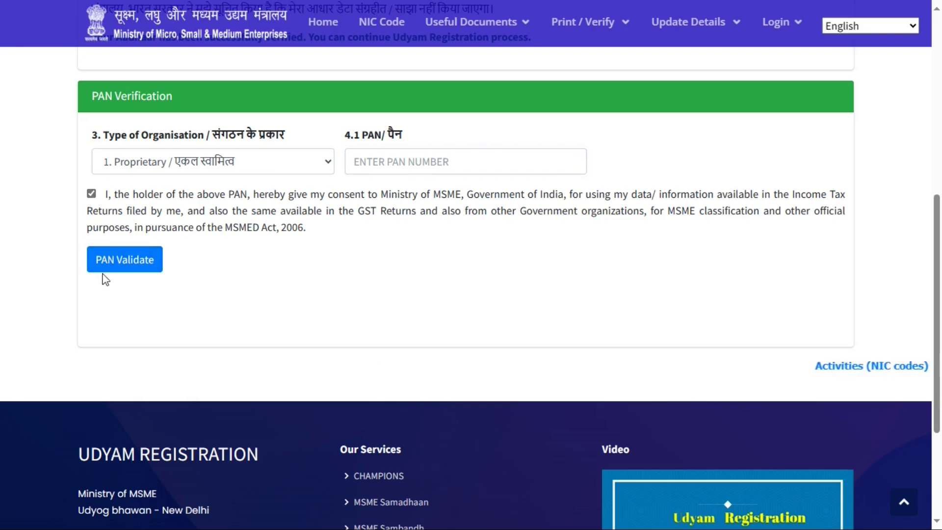
pyautogui.click(117, 278)
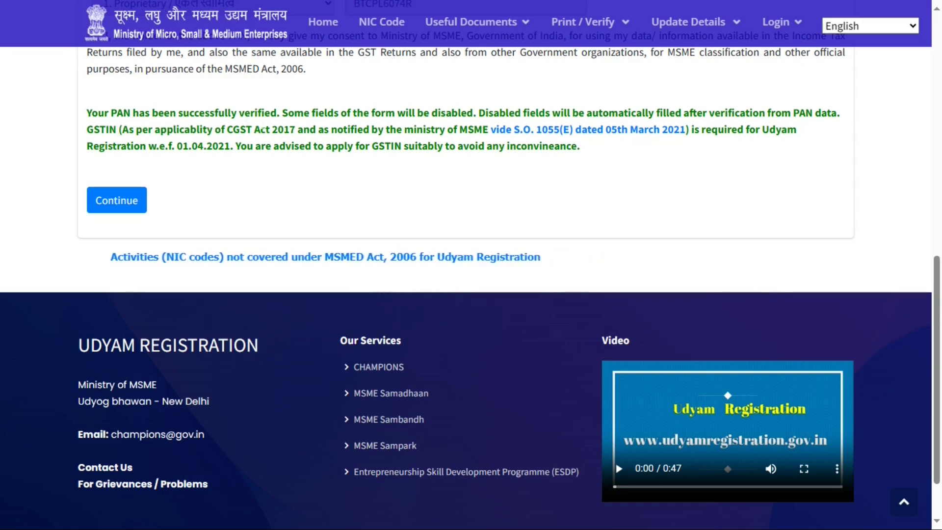
pyautogui.click(132, 210)
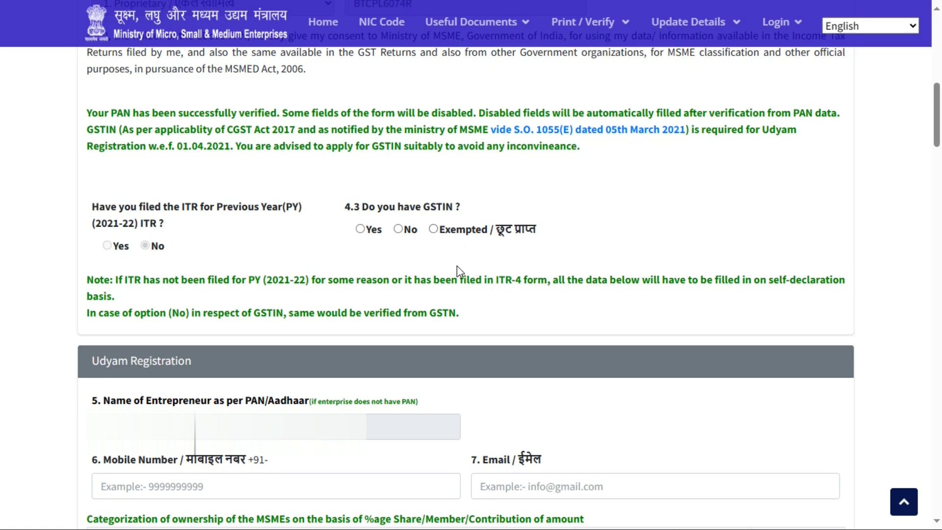
# - Examine the mobile number, email, ownership categorization, social category, gender and Specially Abled fields of the form
pyautogui.scroll(-8, 459, 271)
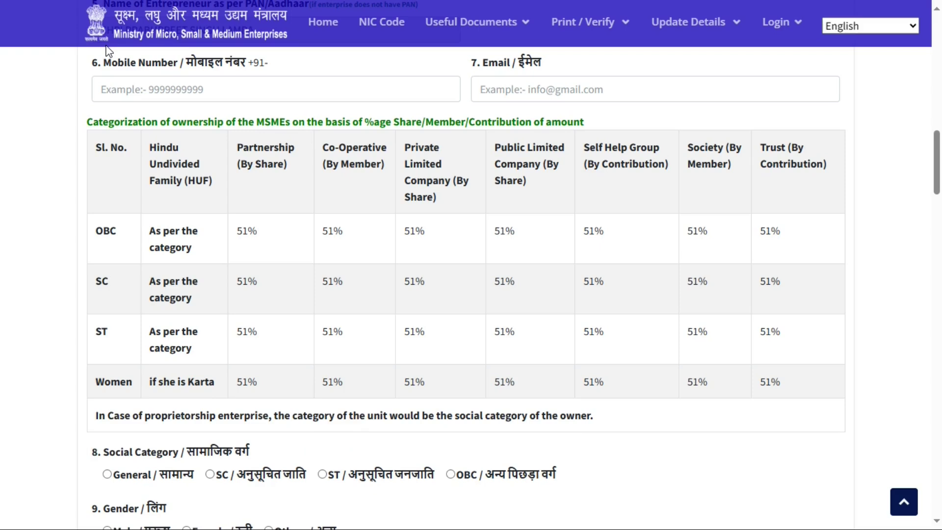
pyautogui.click(187, 90)
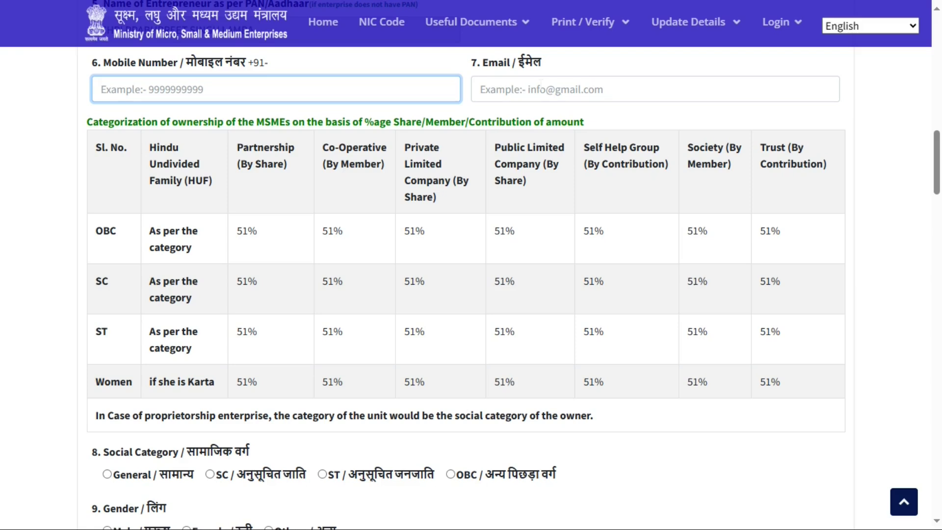
pyautogui.scroll(-5, 111, 231)
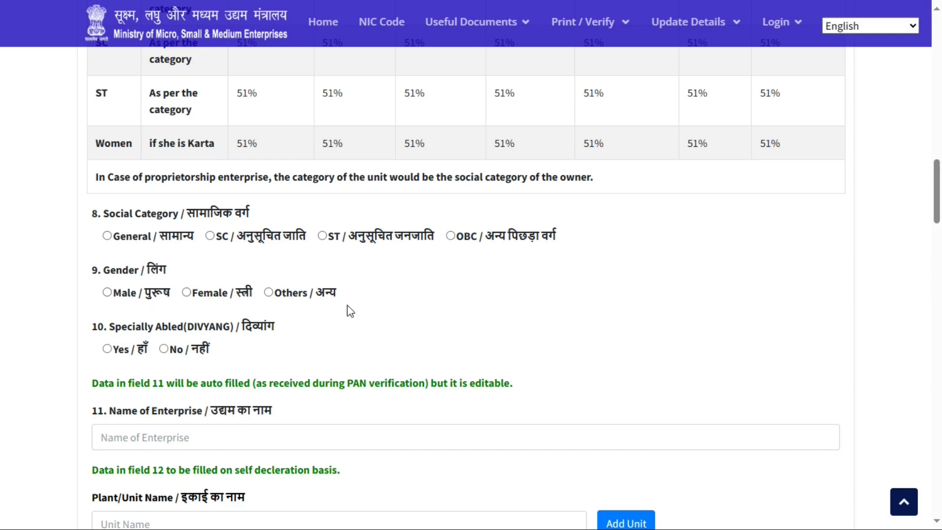
pyautogui.scroll(-2, 350, 311)
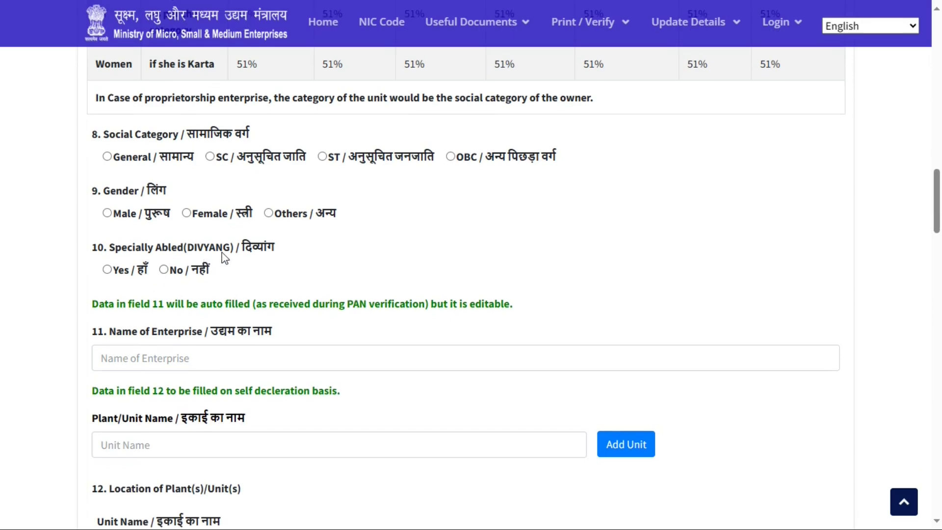
pyautogui.scroll(-2, 229, 257)
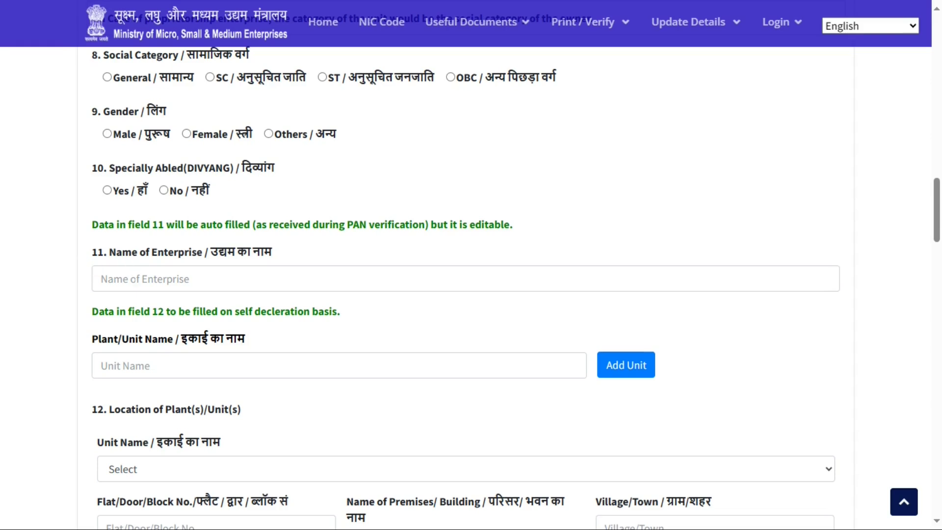
# - Enter ABC & CO. as the name of the enterprise and add a plant unit with the same name
pyautogui.click(135, 279)
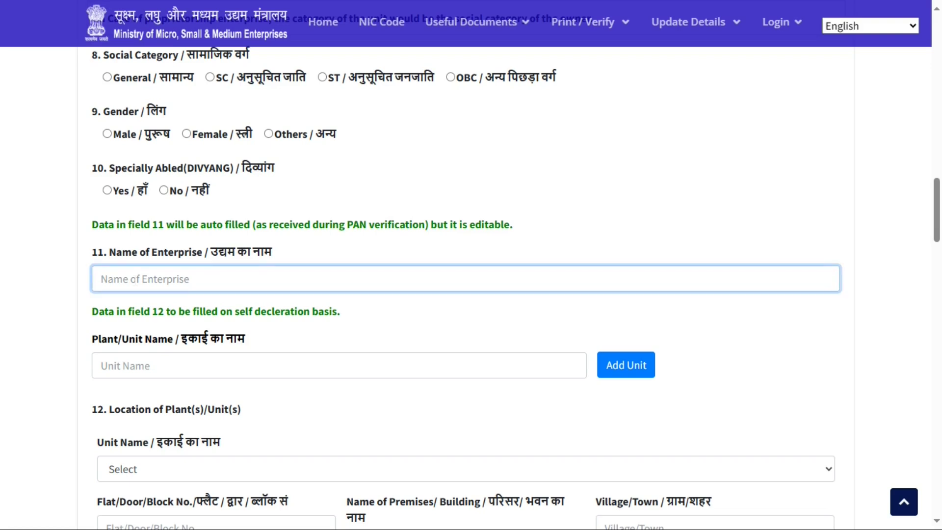
pyautogui.write('ABC & CO.')
pyautogui.scroll(-2, 166, 281)
pyautogui.click(165, 281)
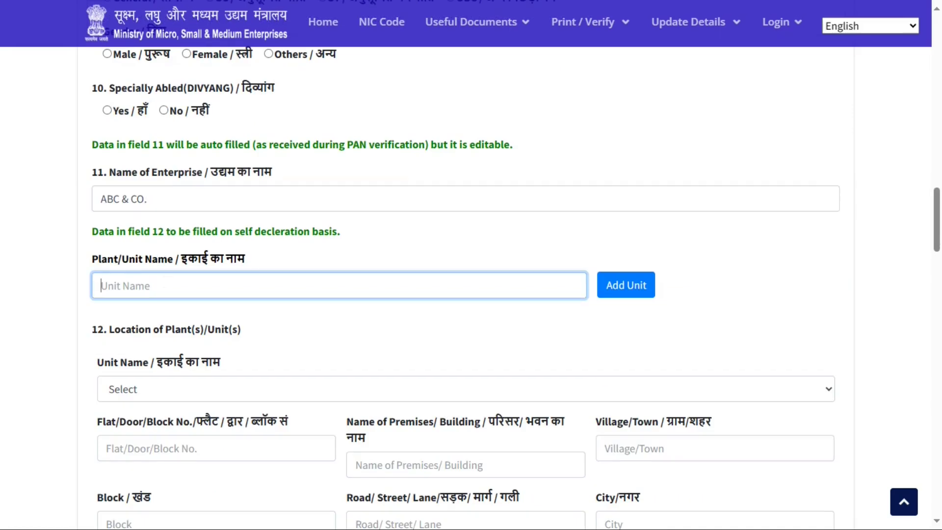
pyautogui.write('ABC & CO.')
pyautogui.click(617, 294)
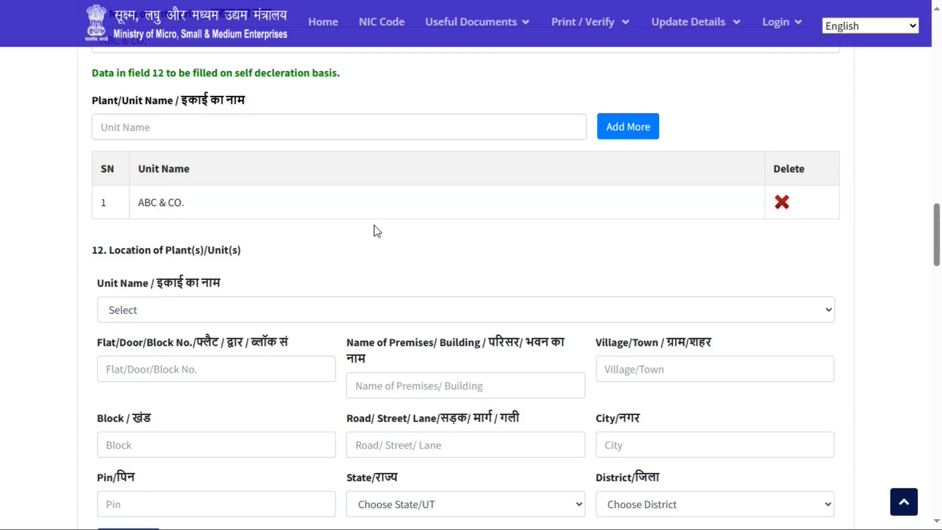
# - Select unit ABC & CO. under Location of Plant(s)/Unit(s), fill in its address and add the plant
pyautogui.scroll(-3, 286, 251)
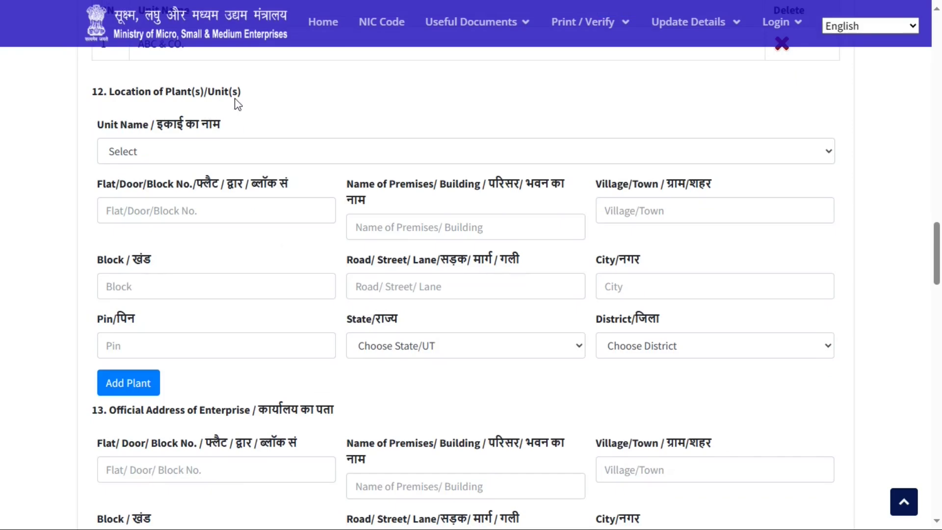
pyautogui.click(192, 149)
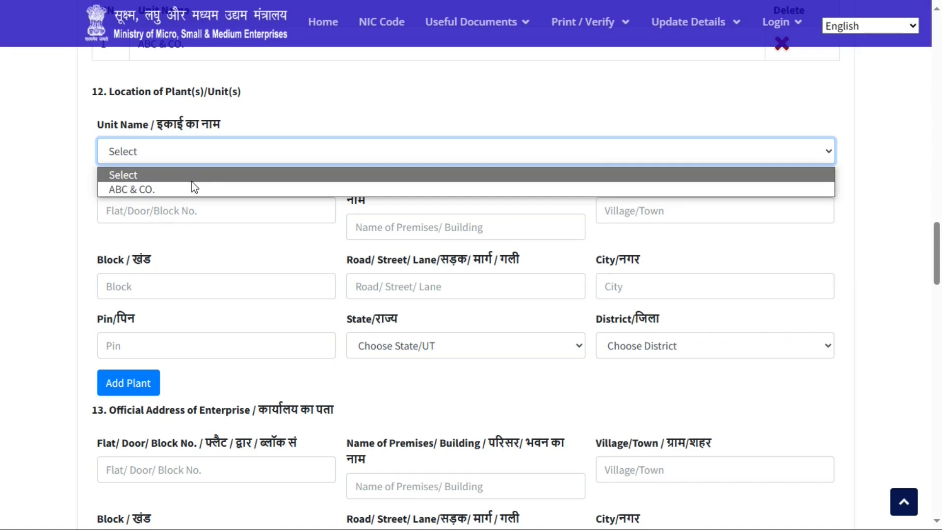
pyautogui.click(193, 187)
pyautogui.click(193, 211)
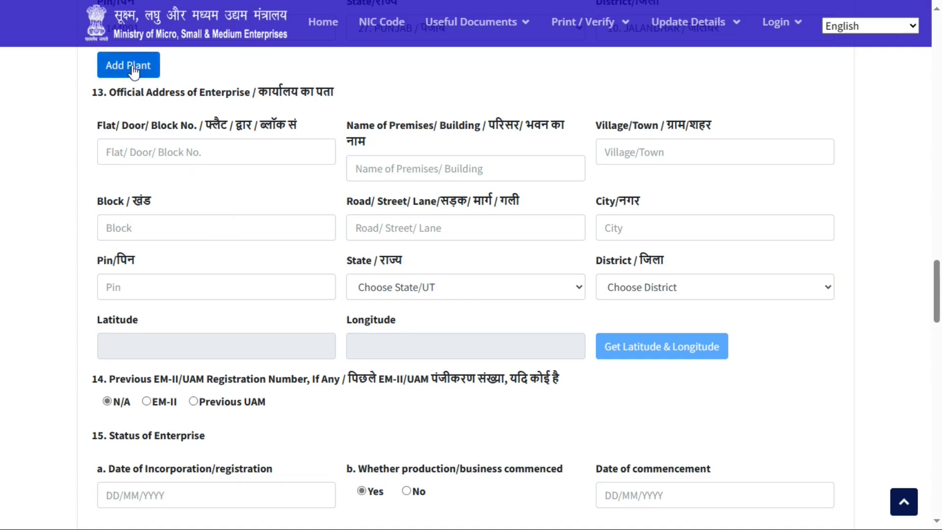
pyautogui.click(132, 67)
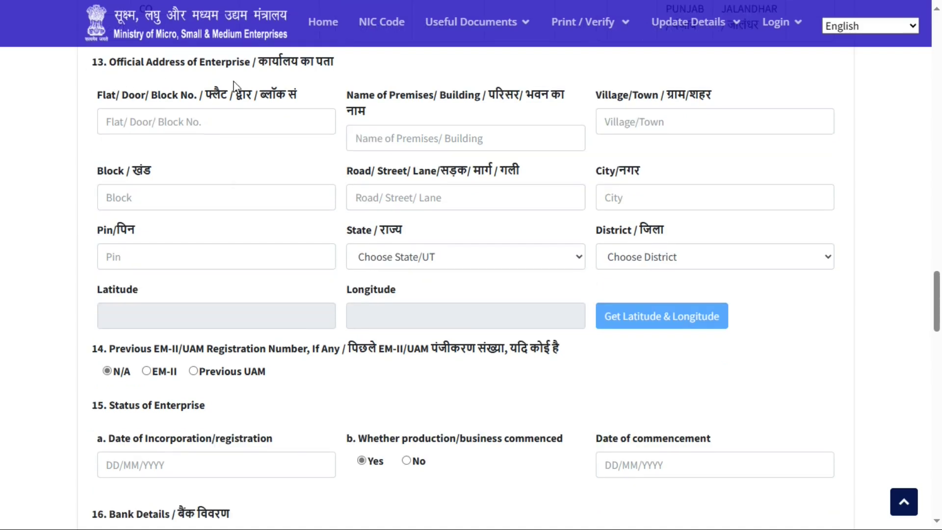
# - Geo-tag the enterprise's official location on the map inside Jalandhar district and transfer its latitude and longitude to the form
pyautogui.scroll(-5, 337, 74)
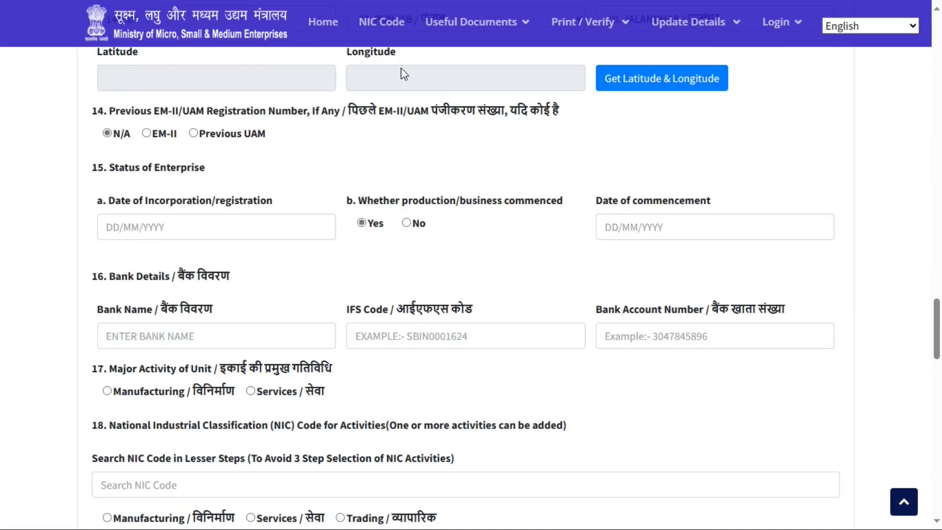
pyautogui.click(657, 86)
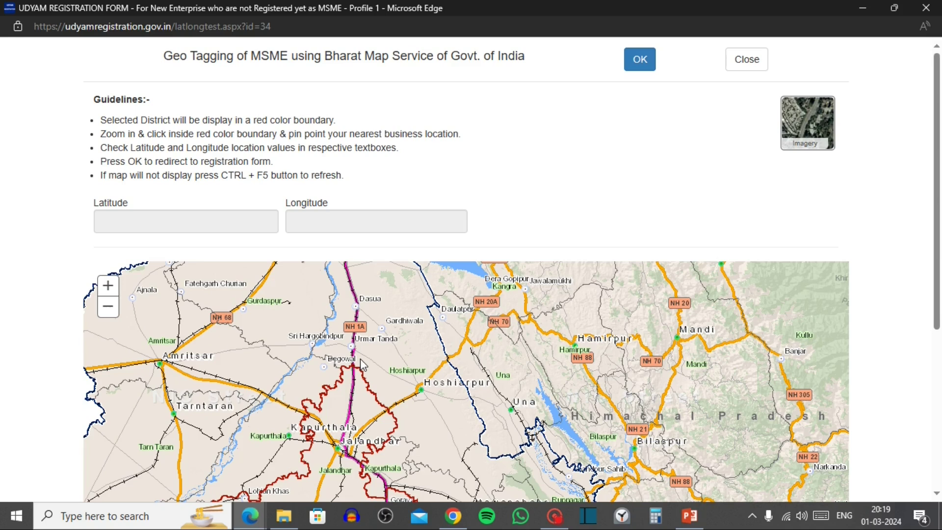
pyautogui.scroll(2, 360, 358)
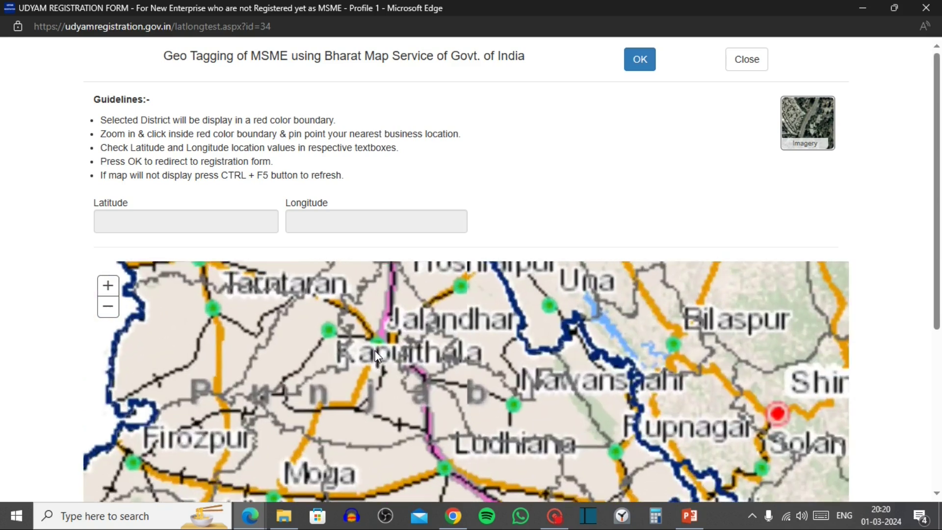
pyautogui.scroll(2, 377, 357)
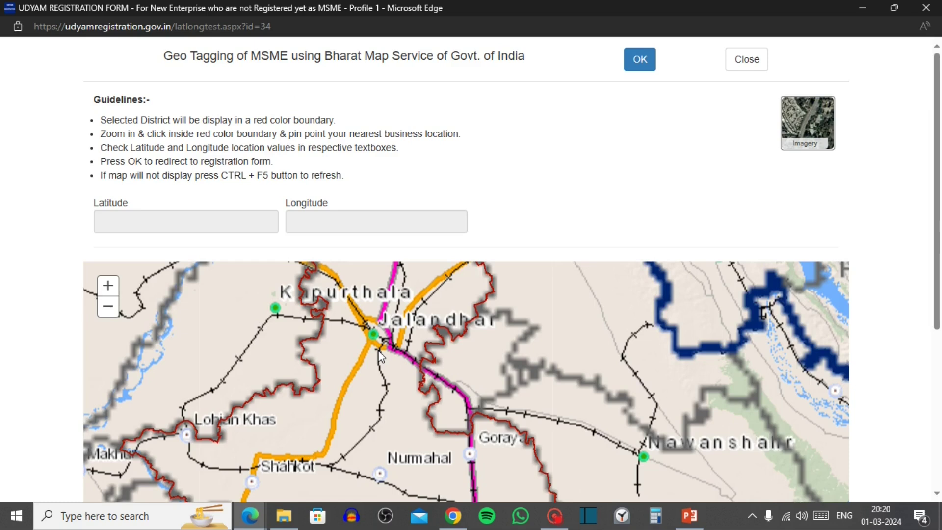
pyautogui.scroll(3, 380, 353)
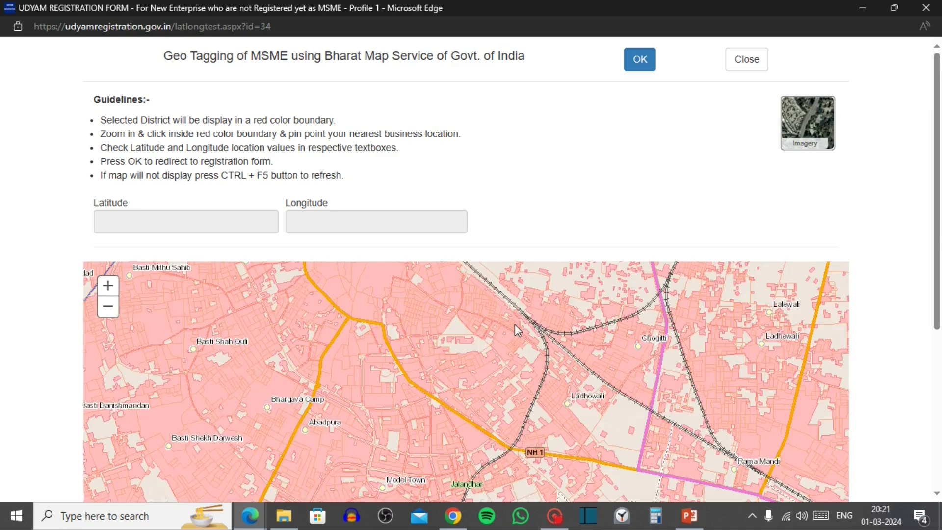
pyautogui.click(515, 326)
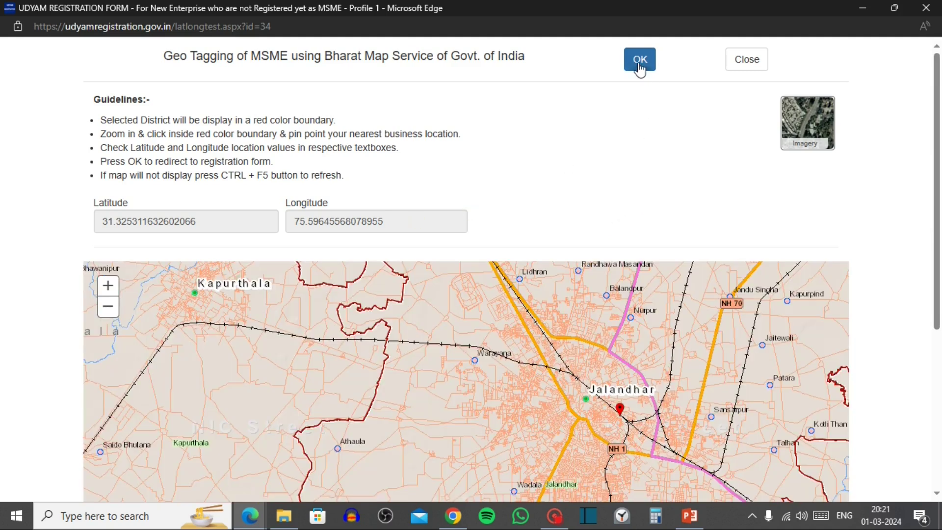
pyautogui.click(639, 65)
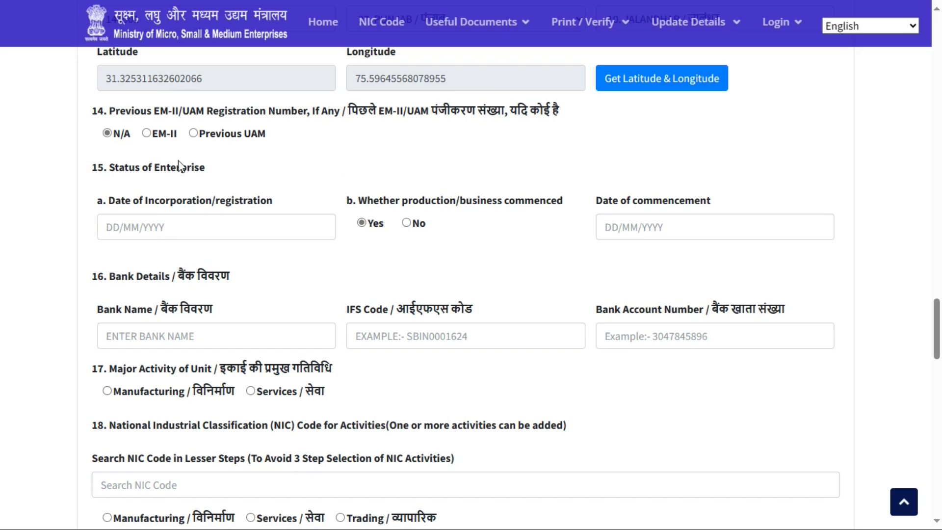
# - Set the unit's major activity and the NIC code activity category to Manufacturing
pyautogui.scroll(-2, 317, 164)
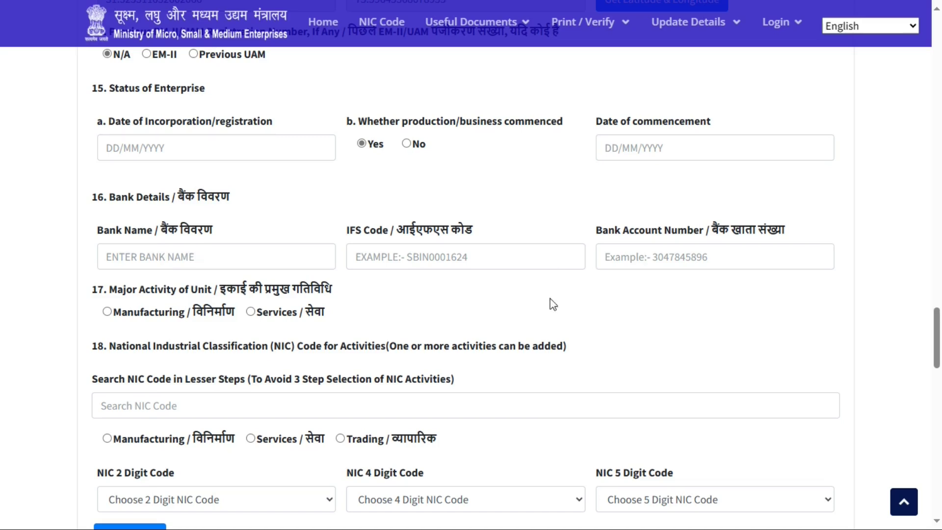
pyautogui.scroll(-3, 555, 319)
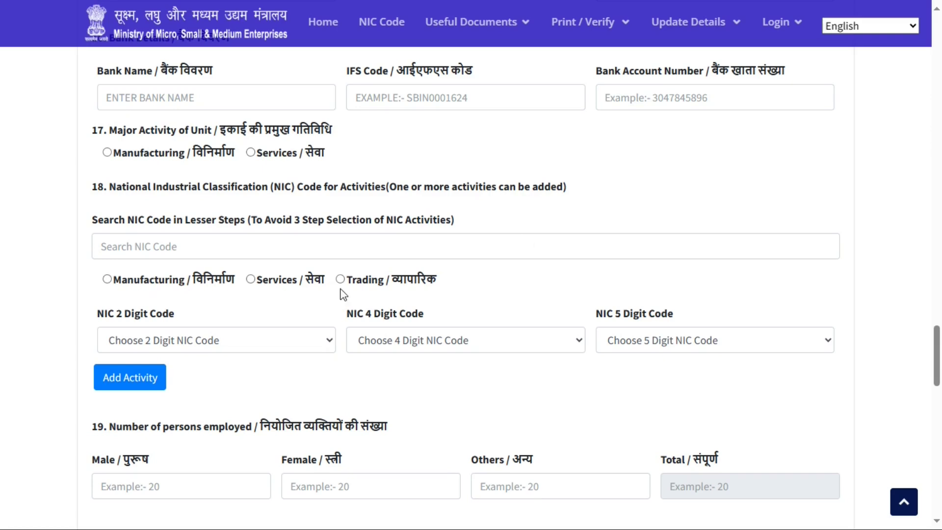
pyautogui.click(108, 280)
# - Choose 31-Manufacture of furniture as the NIC 2 digit code for the activity
pyautogui.scroll(-2, 304, 289)
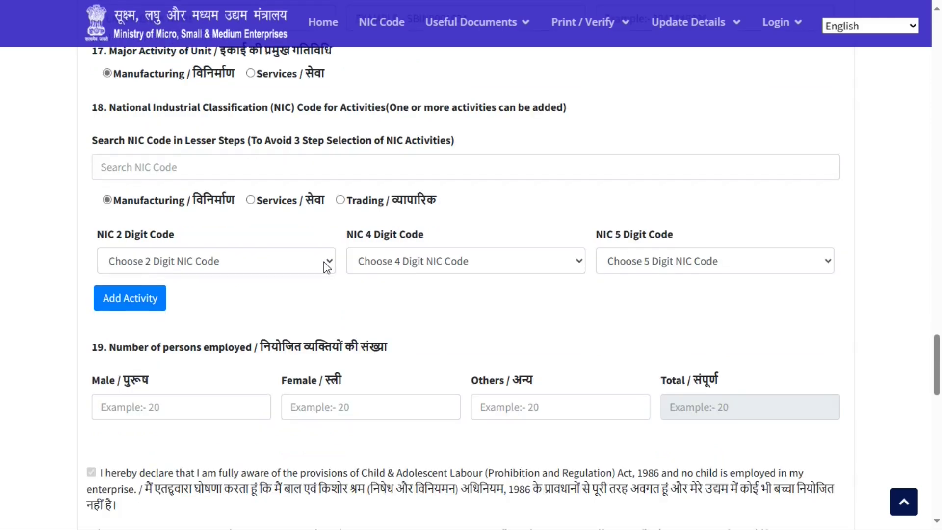
pyautogui.click(326, 266)
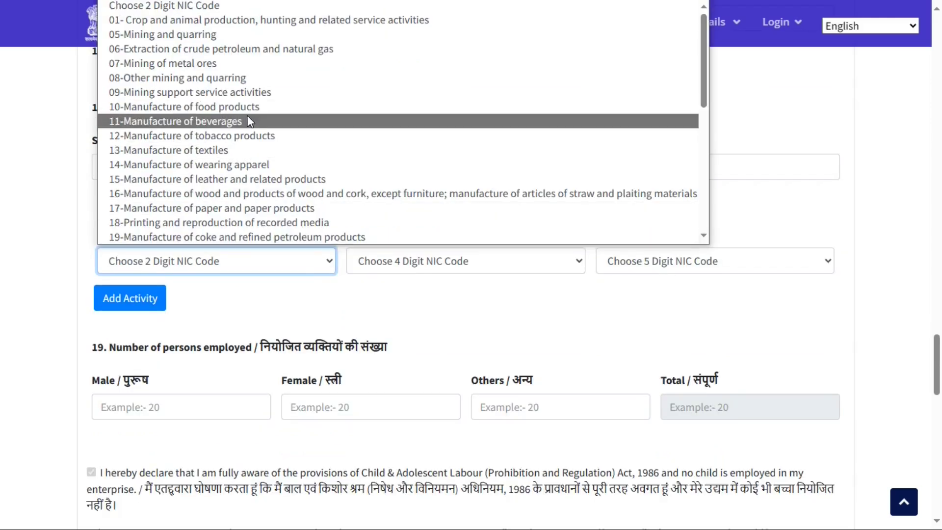
pyautogui.scroll(-2, 249, 120)
pyautogui.scroll(-2, 242, 174)
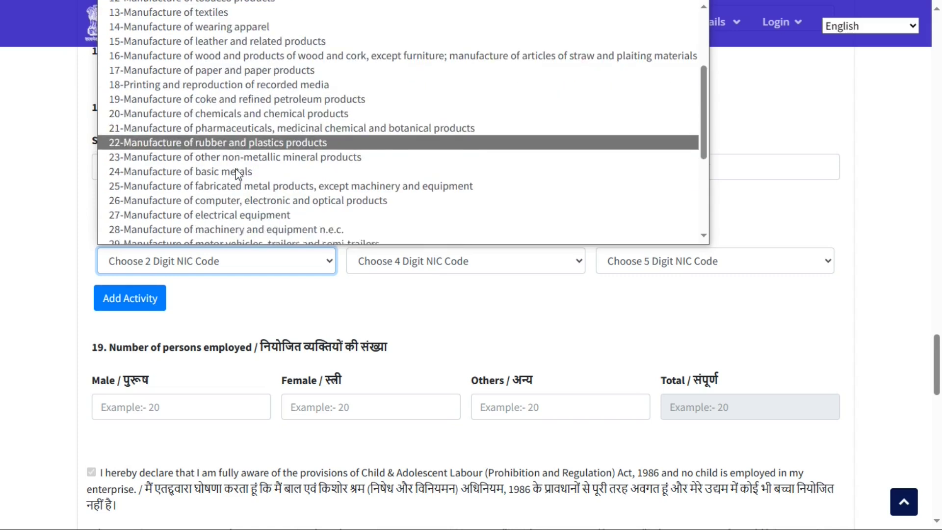
pyautogui.scroll(-2, 313, 185)
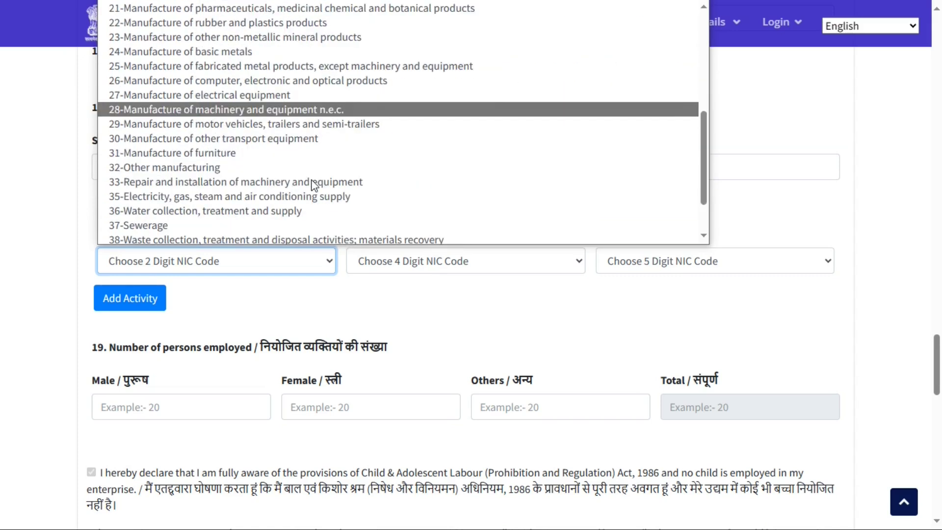
pyautogui.click(216, 154)
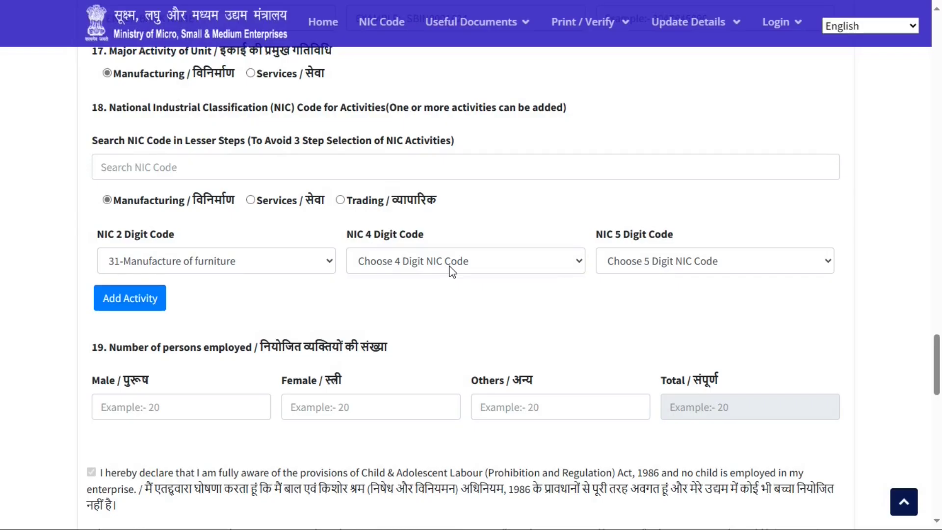
# - Choose 3100-Manufacture of furniture and 31001-Manufacture of furniture made of wood as the 4 and 5 digit NIC codes, and add the activity
pyautogui.click(451, 270)
pyautogui.click(455, 301)
pyautogui.click(667, 264)
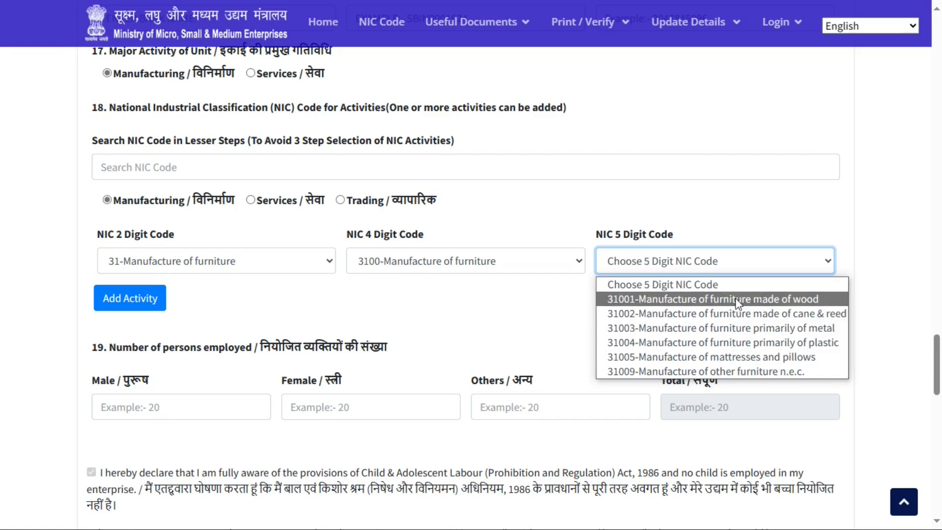
pyautogui.click(750, 298)
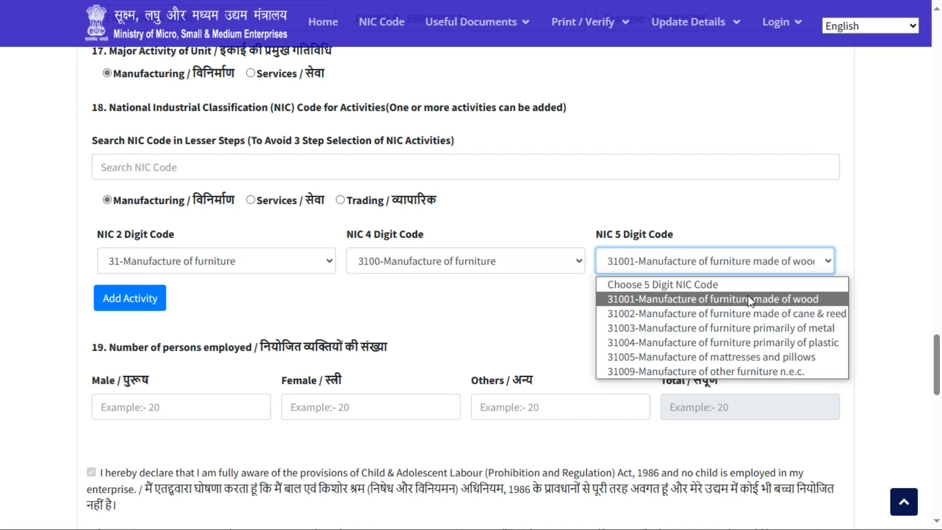
pyautogui.scroll(2, 118, 385)
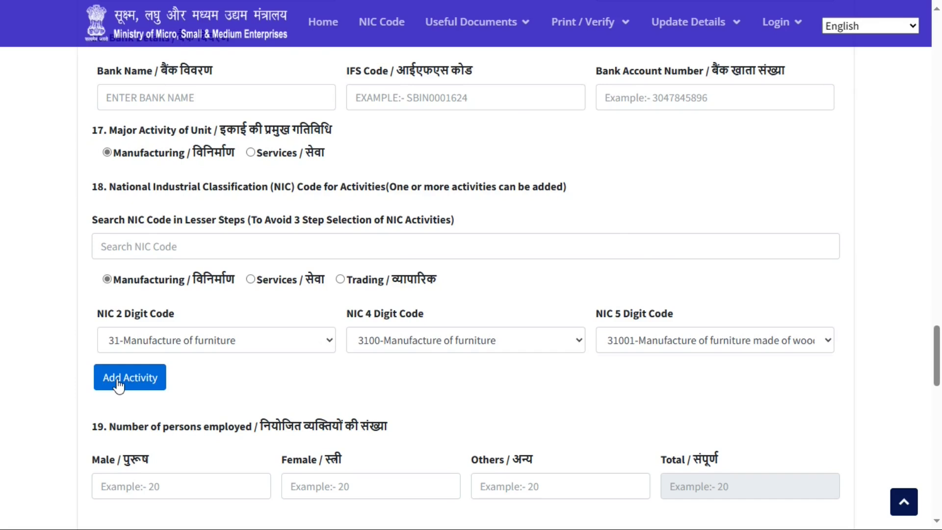
pyautogui.click(119, 385)
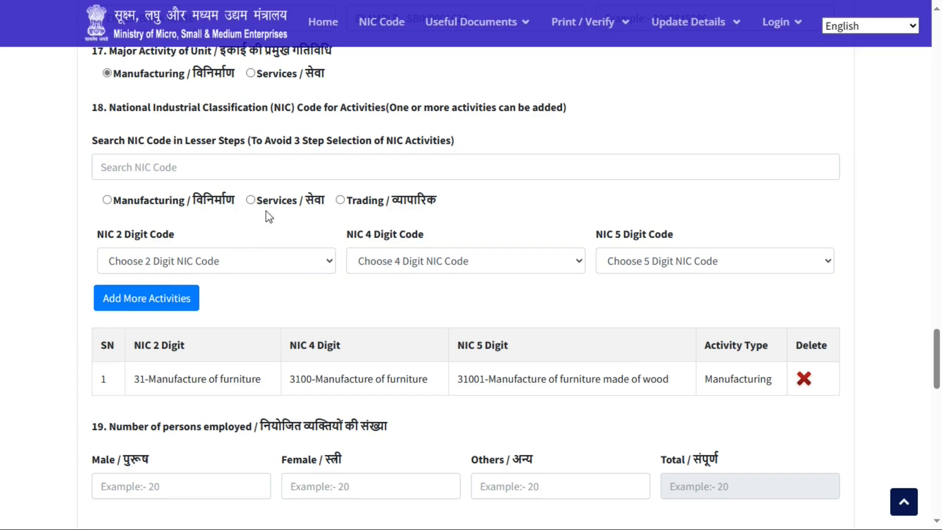
# - Enter 2 male and 1 female under Number of persons employed
pyautogui.scroll(2, 282, 211)
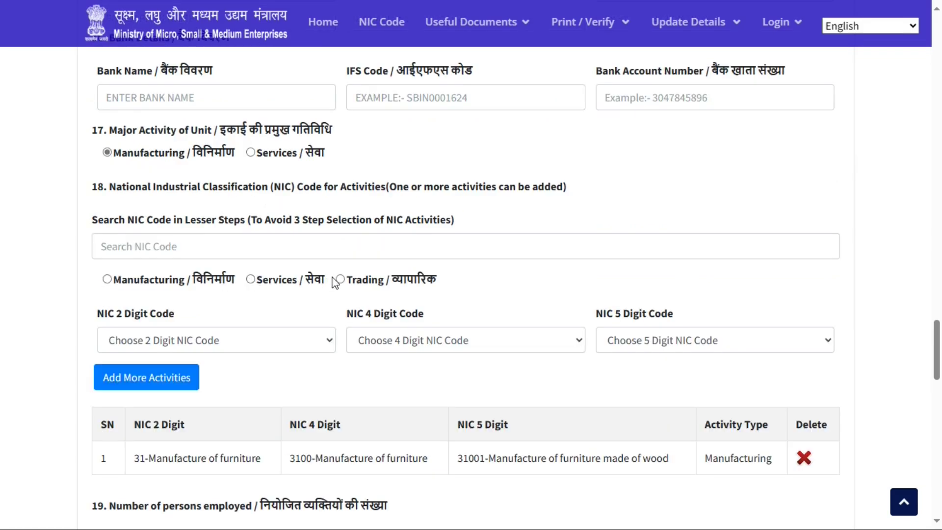
pyautogui.scroll(-9, 342, 279)
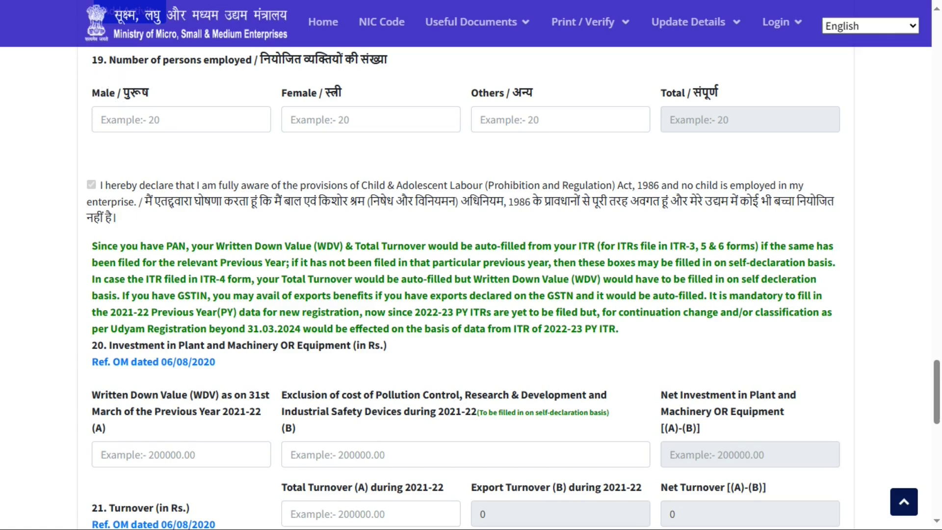
pyautogui.click(181, 119)
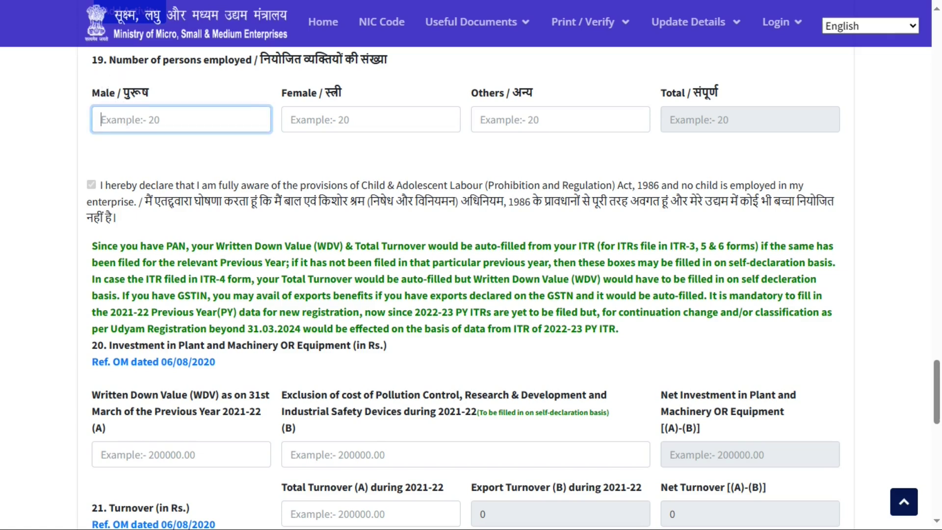
pyautogui.write('2')
pyautogui.click(360, 122)
pyautogui.write('1')
pyautogui.click(554, 140)
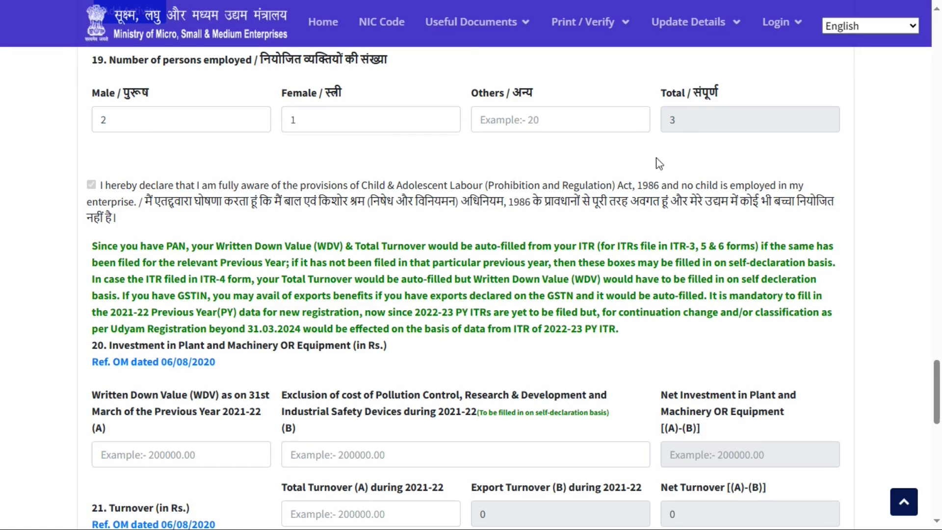
# - Enter 150800 as the Written Down Value for 2021-22 under Investment in Plant and Machinery OR Equipment
pyautogui.scroll(-5, 395, 220)
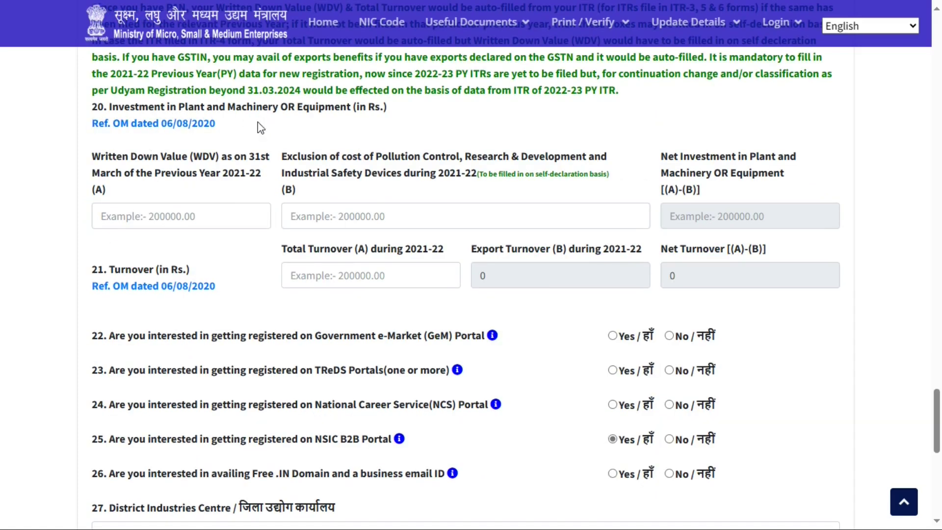
pyautogui.click(201, 219)
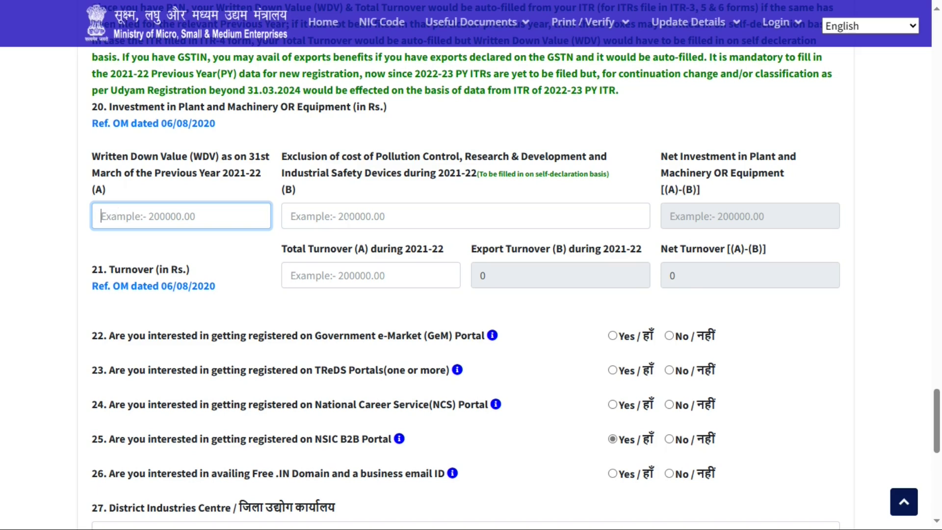
pyautogui.click(395, 212)
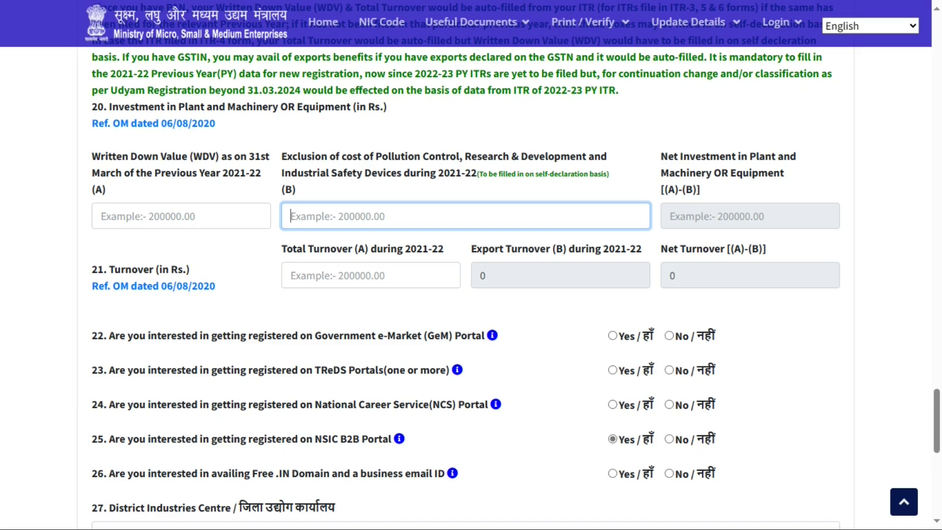
pyautogui.click(181, 216)
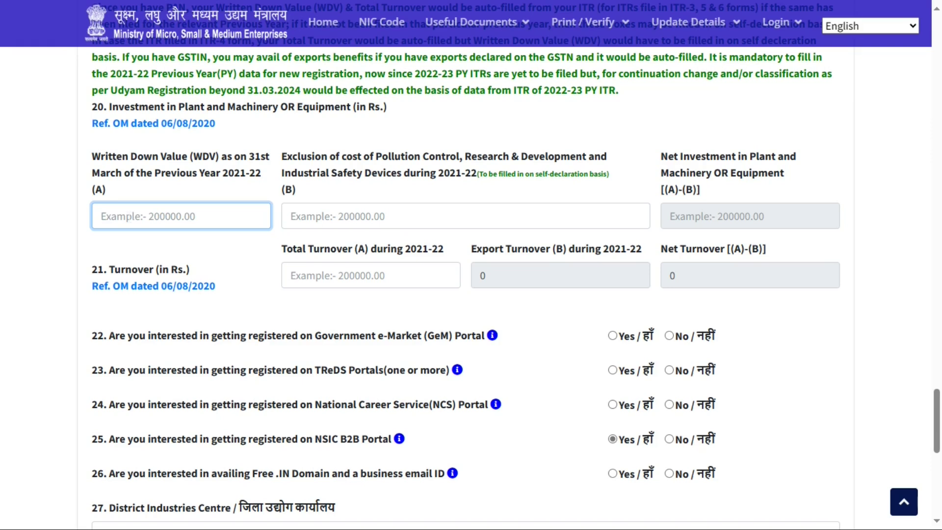
pyautogui.write('15')
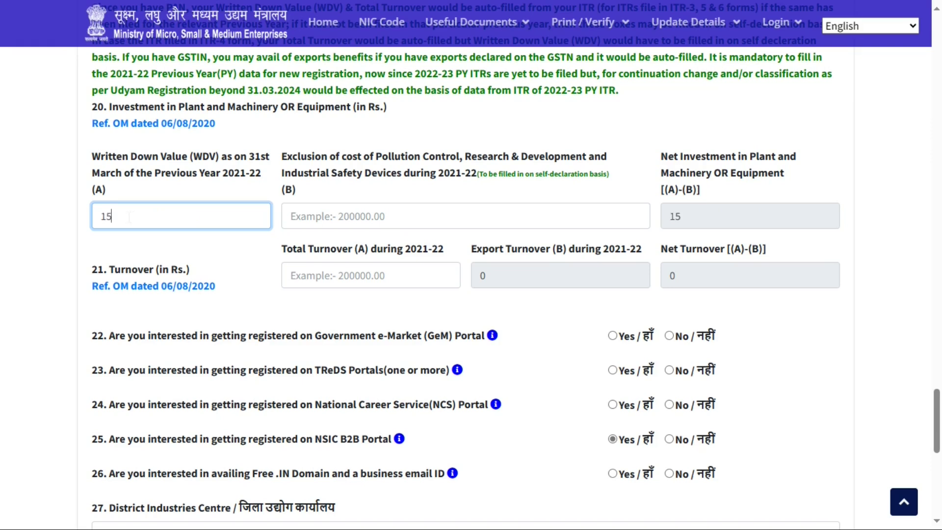
pyautogui.write('0800')
pyautogui.click(164, 248)
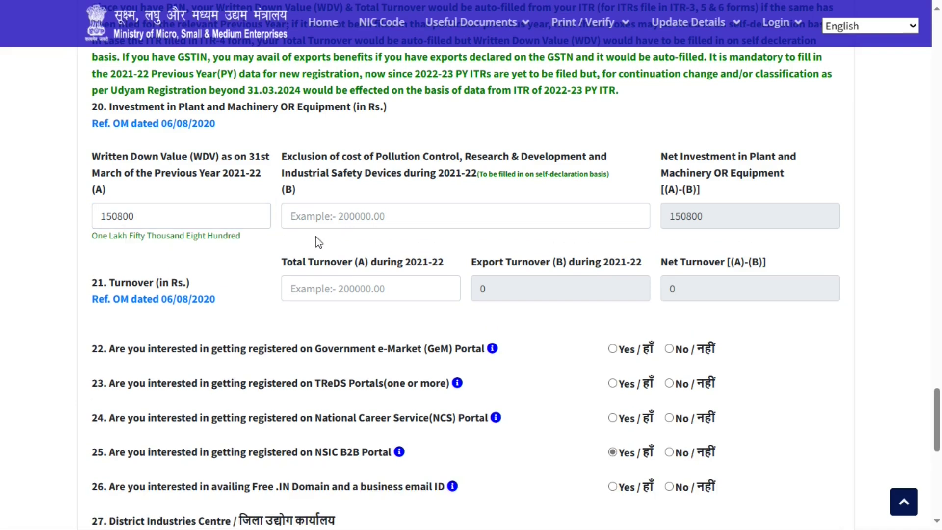
# - Review the turnover fields, the portal registration questions, the District Industries Centre choice and the final declaration
pyautogui.scroll(-2, 547, 267)
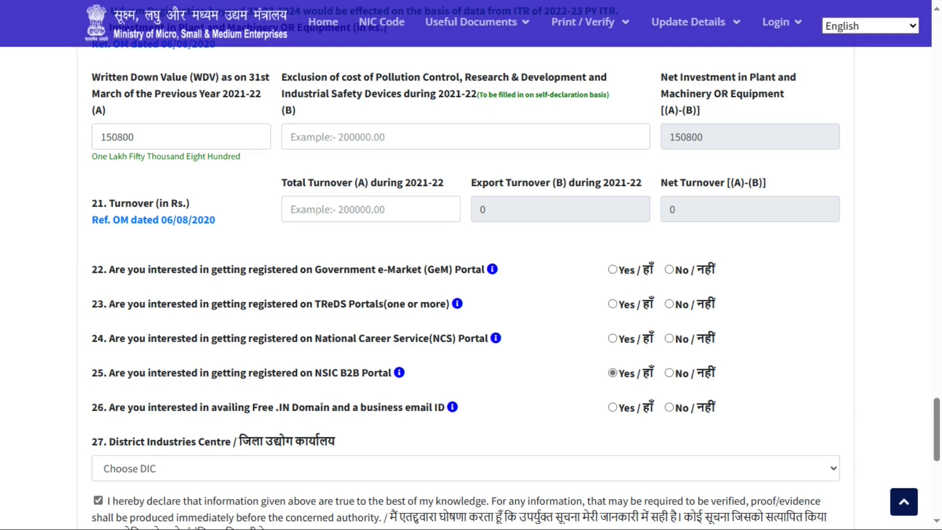
pyautogui.click(317, 209)
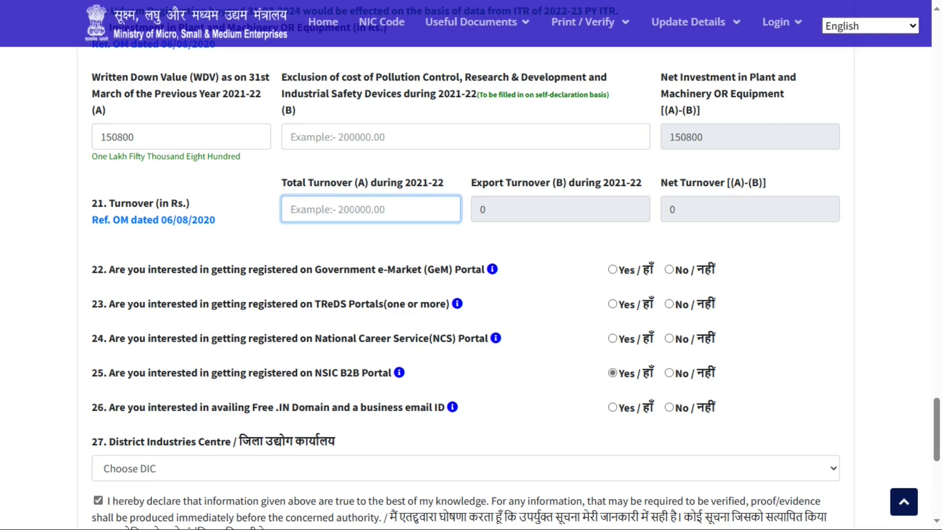
pyautogui.scroll(-2, 793, 199)
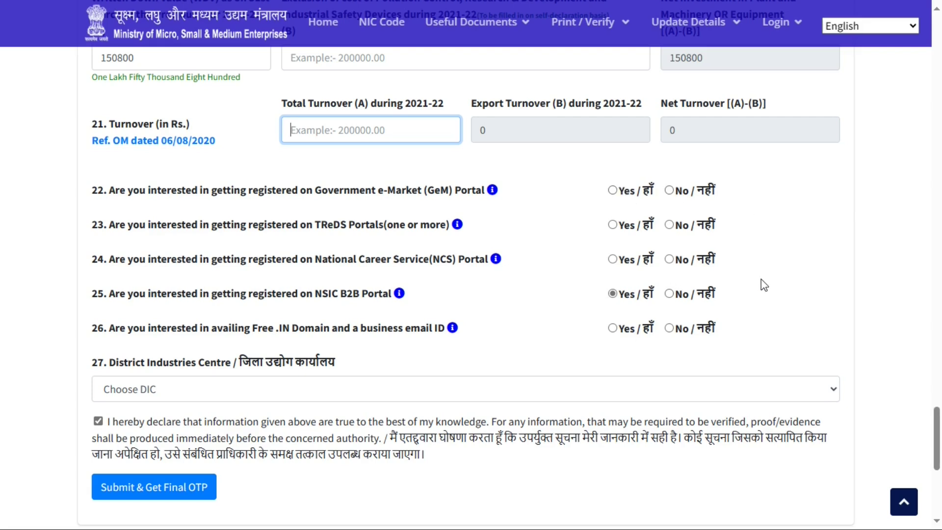
pyautogui.scroll(-3, 147, 210)
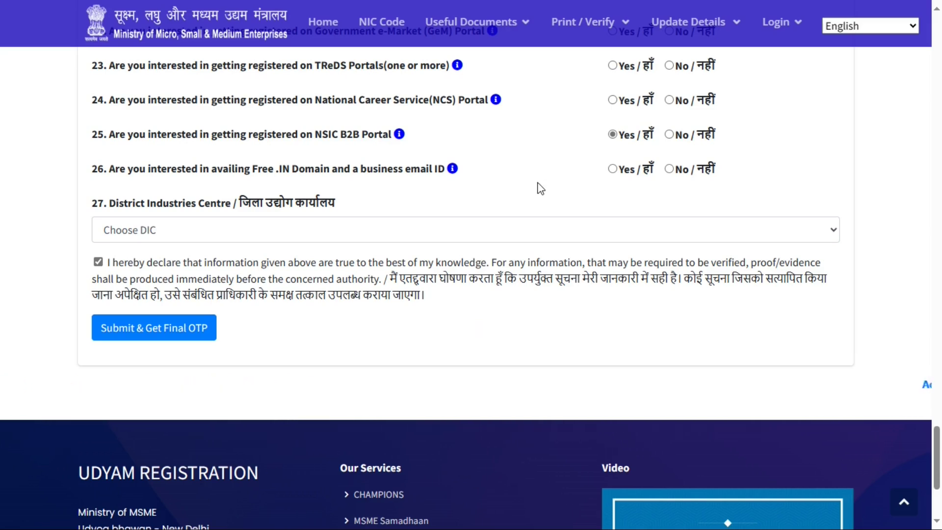
# - Open the Udyami login for printing the Udyam certificate and choose to receive the OTP on the mobile filled in the application
pyautogui.moveTo(602, 31)
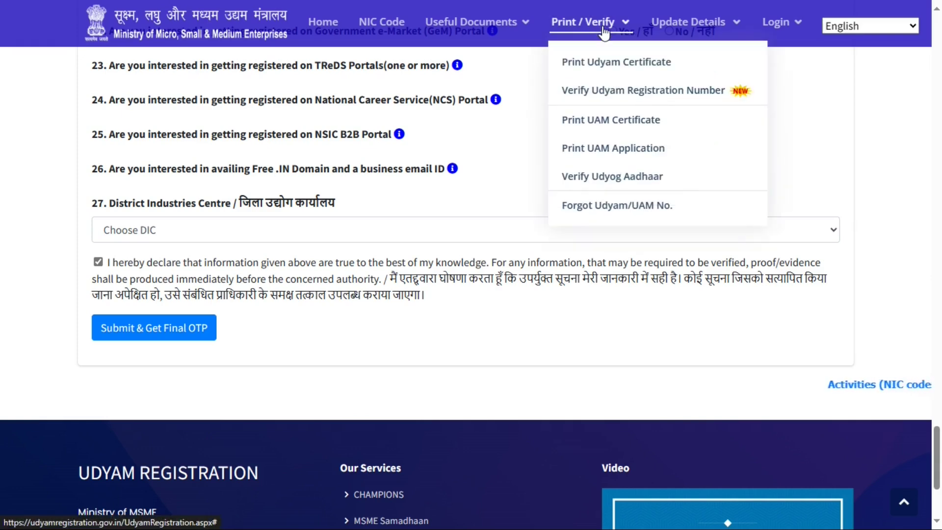
pyautogui.click(615, 69)
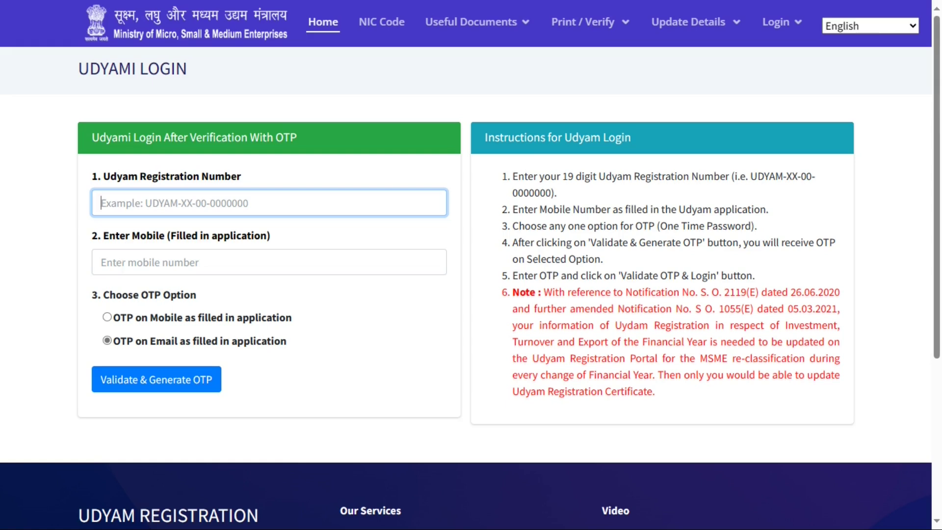
pyautogui.click(163, 248)
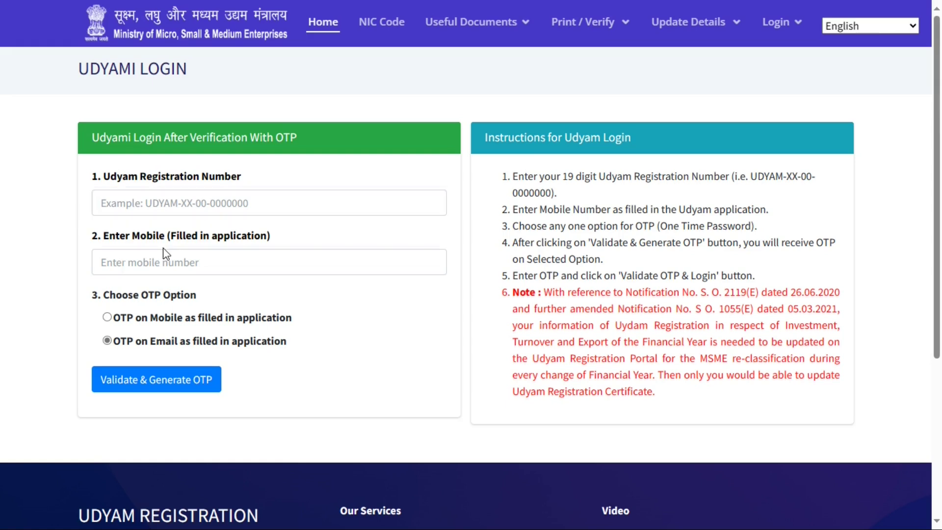
pyautogui.click(107, 318)
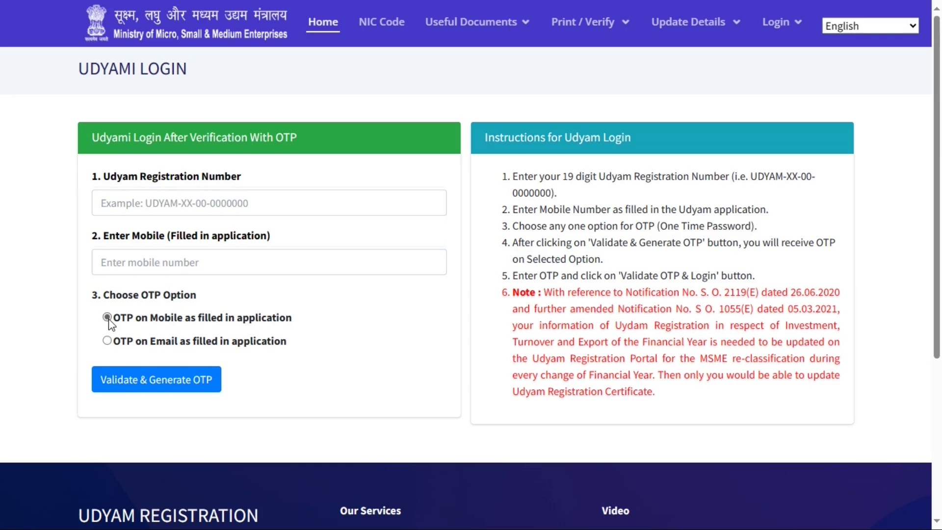